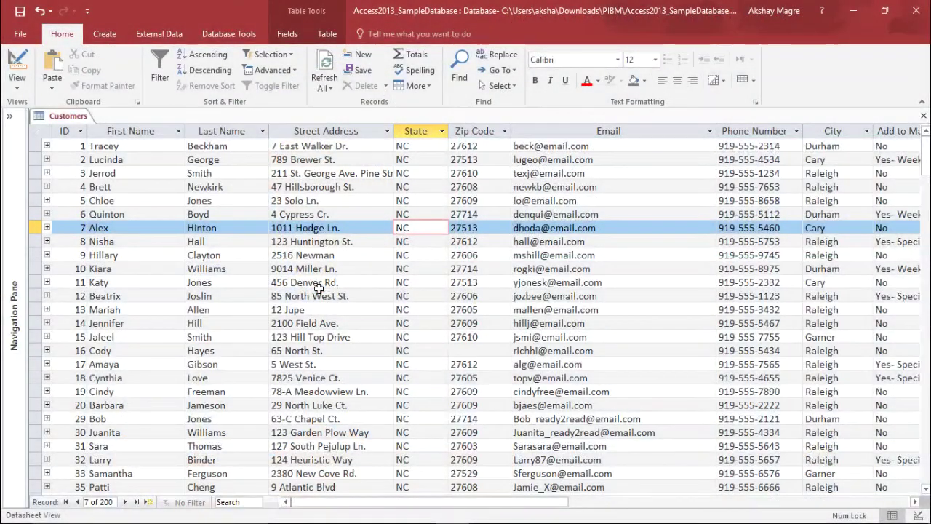
- Open the December Orders report from the Reports group, then hide the Navigation Pane
click(10, 115)
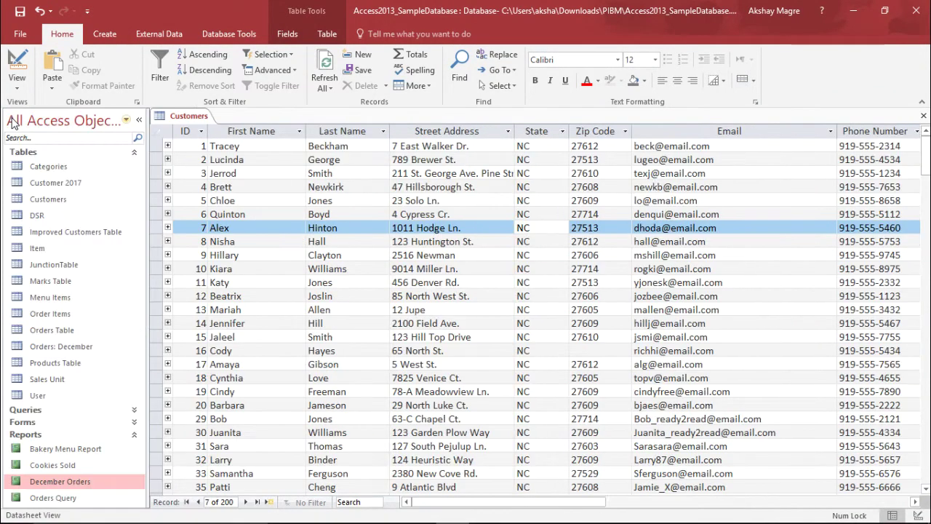
click(135, 154)
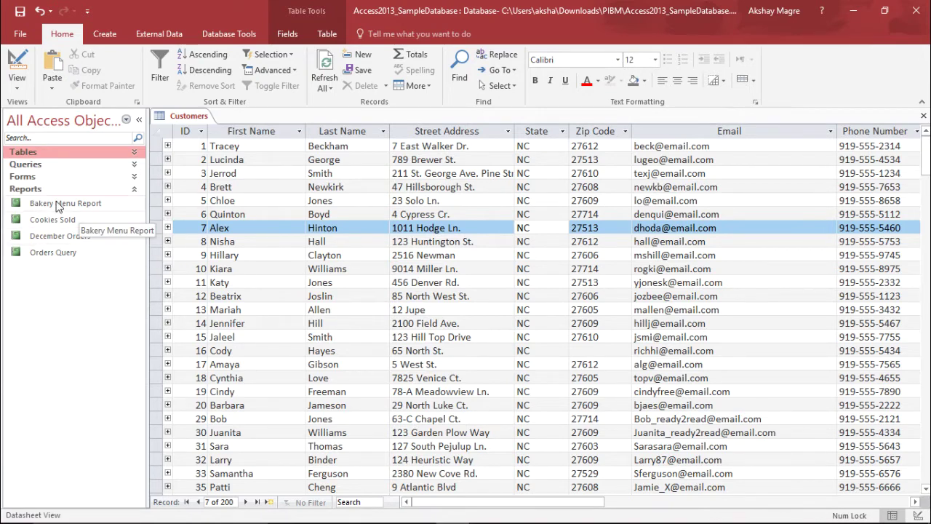
double_click(66, 237)
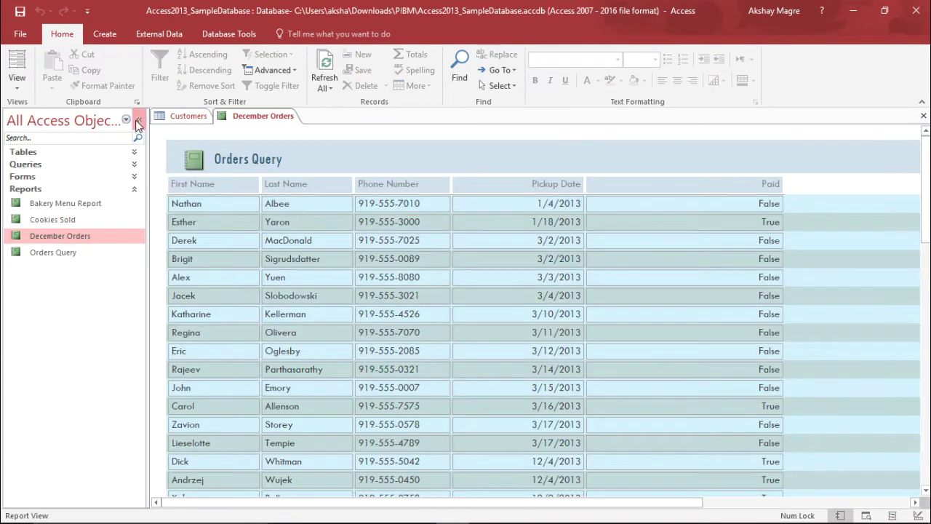
click(138, 122)
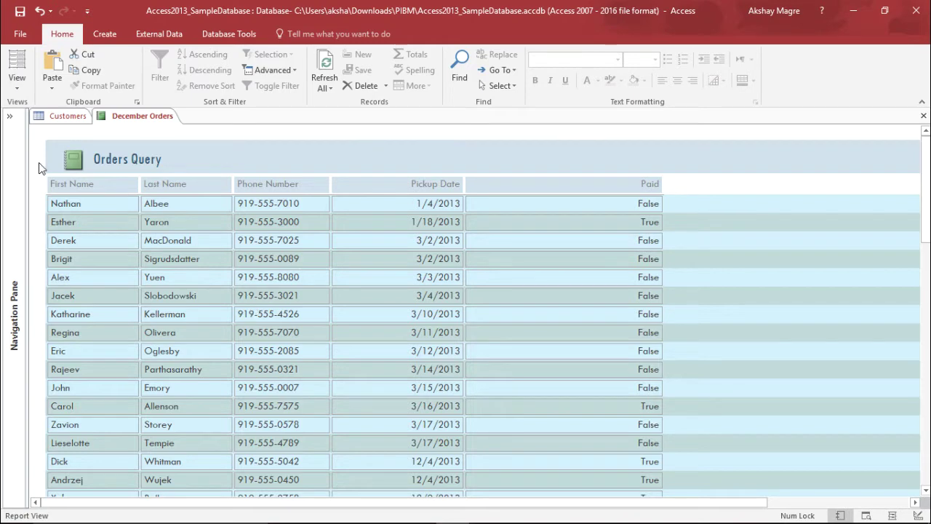
- Switch the December Orders report to Layout View
click(17, 83)
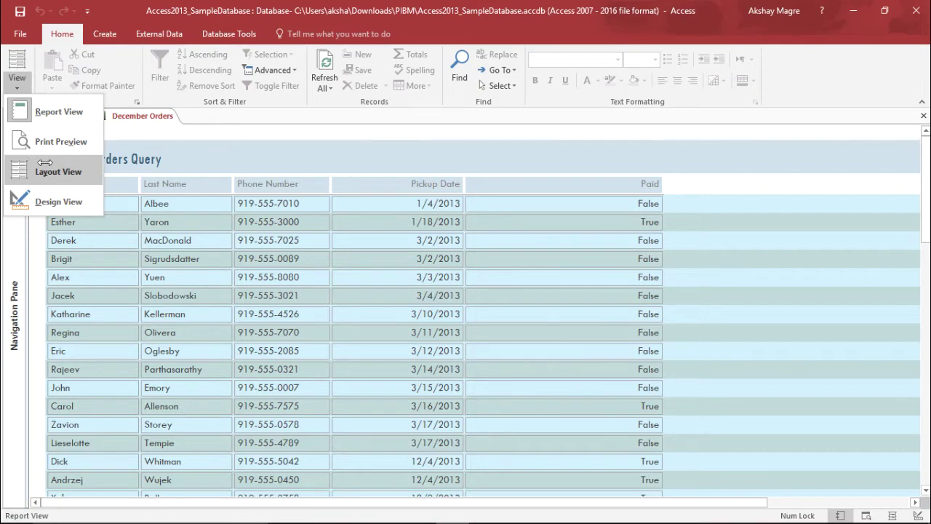
click(71, 170)
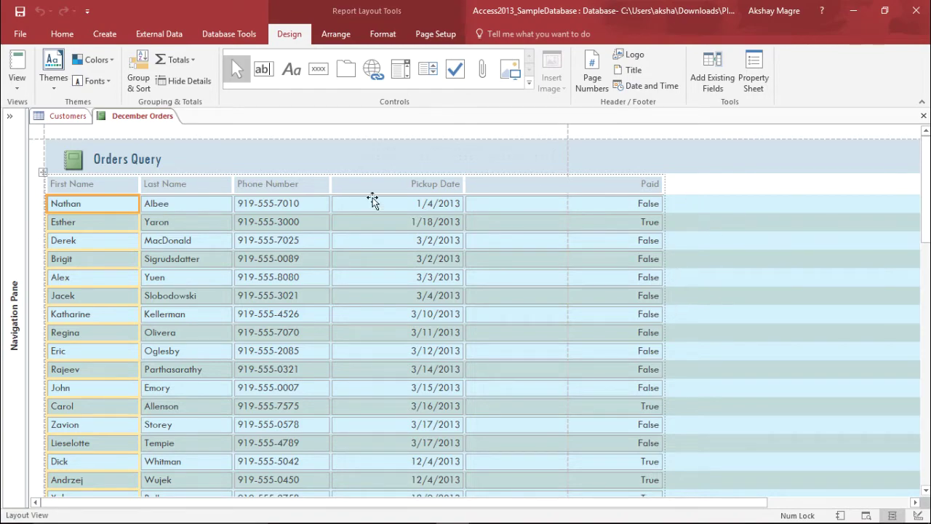
scroll(441, 223, down, 1)
- Narrow the Phone Number and Pickup Date columns
click(195, 243)
click(307, 265)
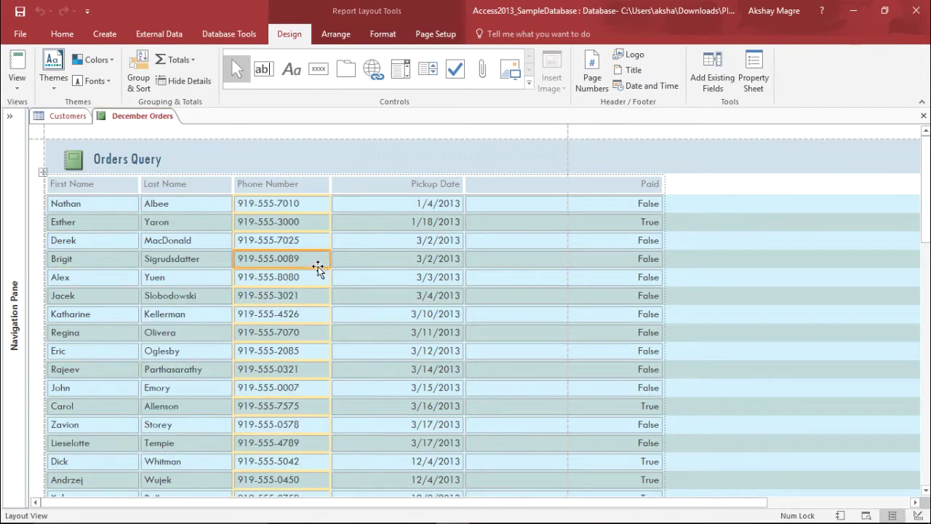
click(368, 271)
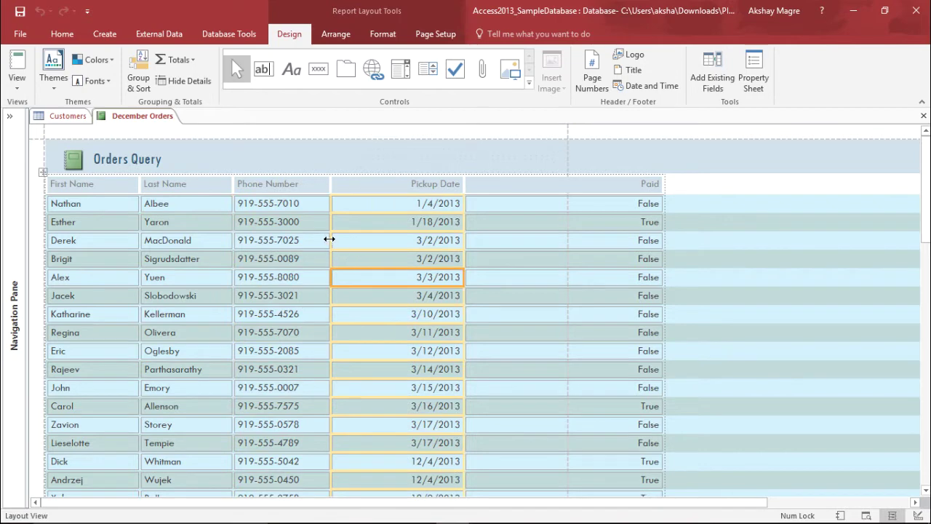
drag(329, 239, 323, 240)
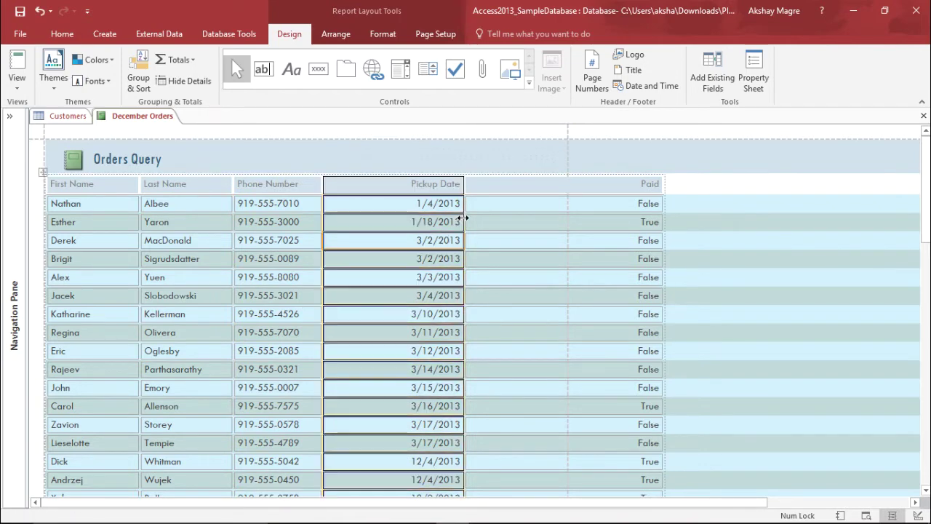
drag(462, 218, 426, 217)
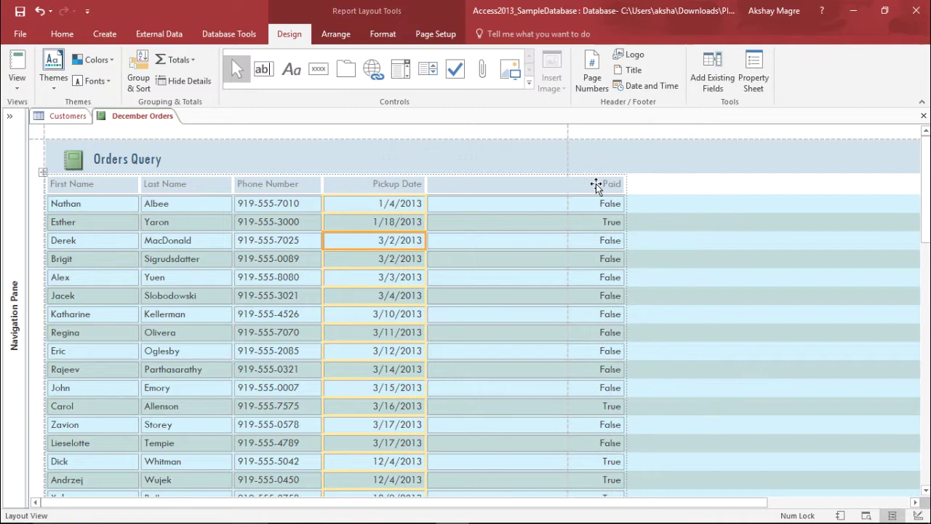
- Narrow the Paid column so the report fits the page
click(513, 185)
click(627, 251)
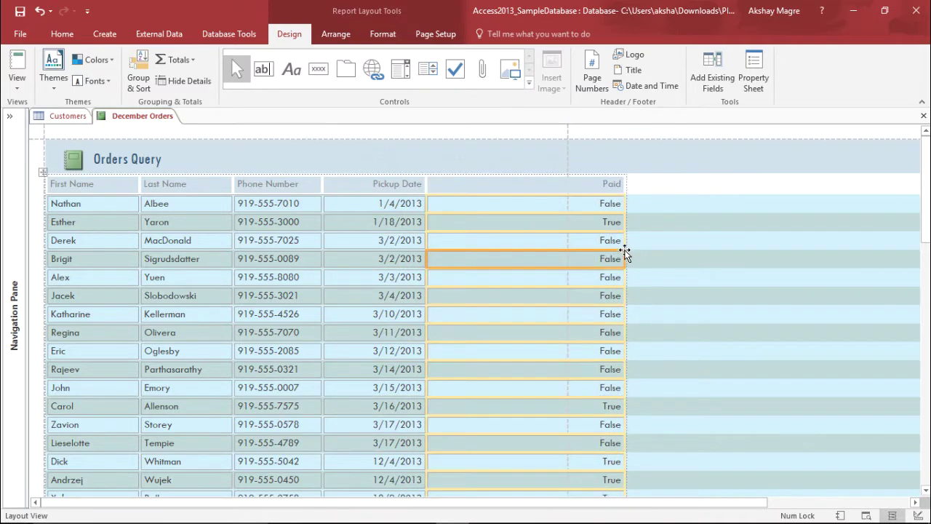
click(511, 181)
click(625, 239)
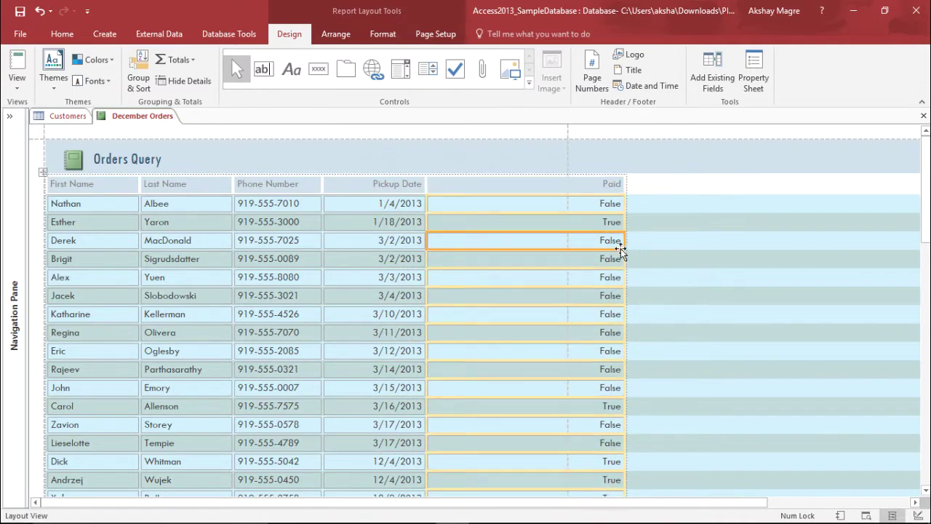
drag(623, 270, 567, 265)
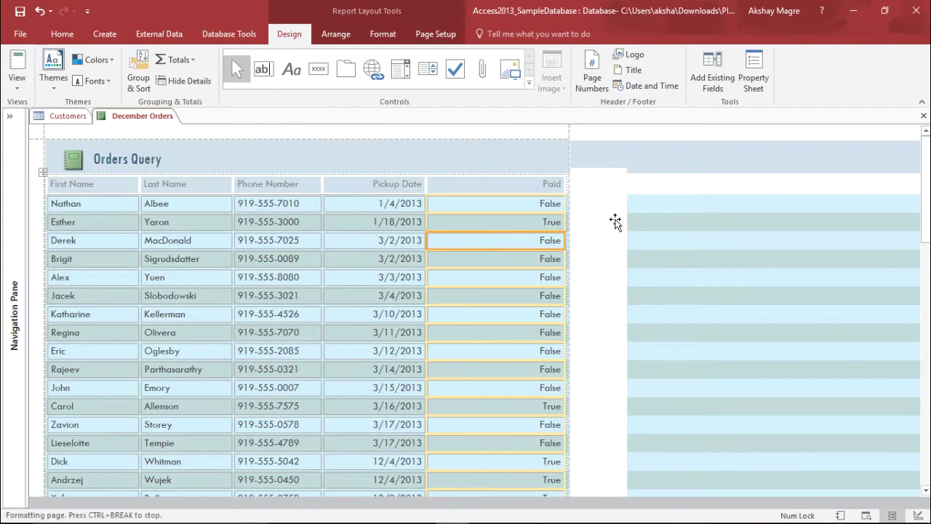
scroll(611, 226, down, 3)
scroll(299, 238, up, 3)
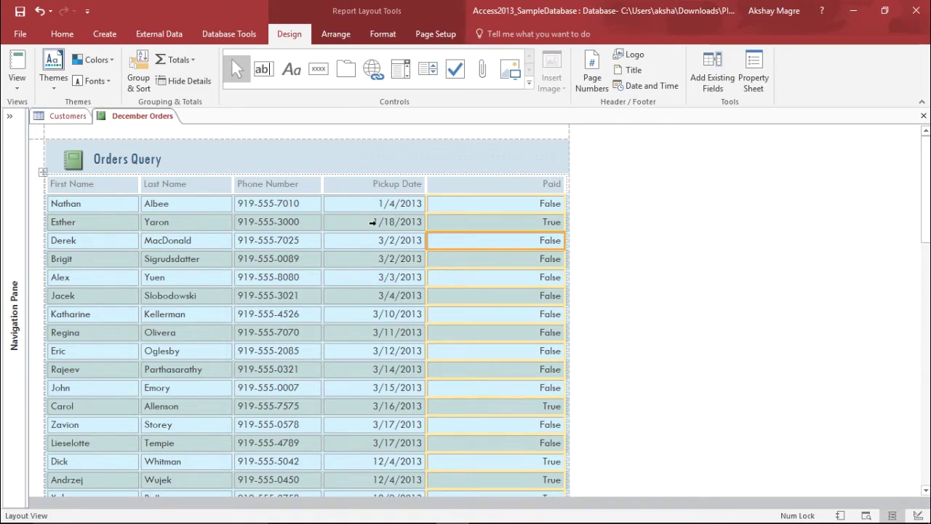
- Sort the rows by Pickup Date, newest to oldest, so 9/27/2017 comes first
click(370, 205)
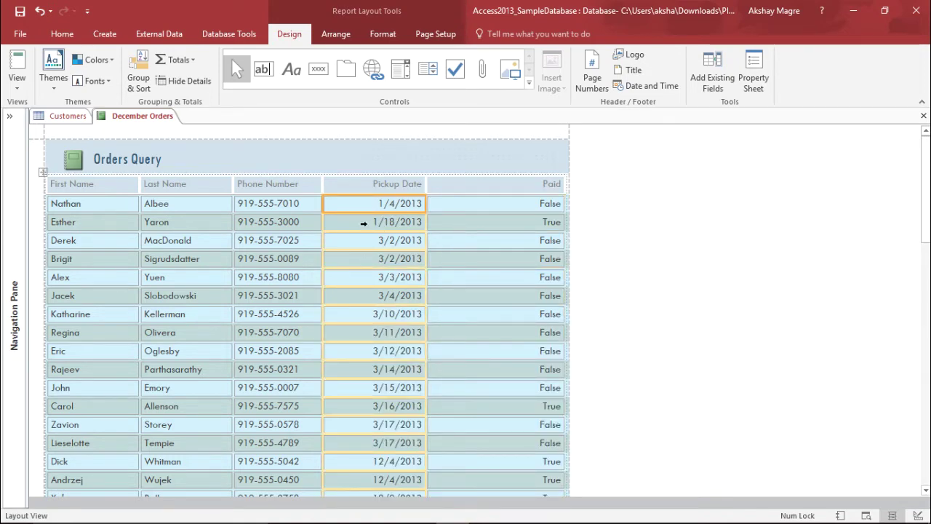
right_click(381, 206)
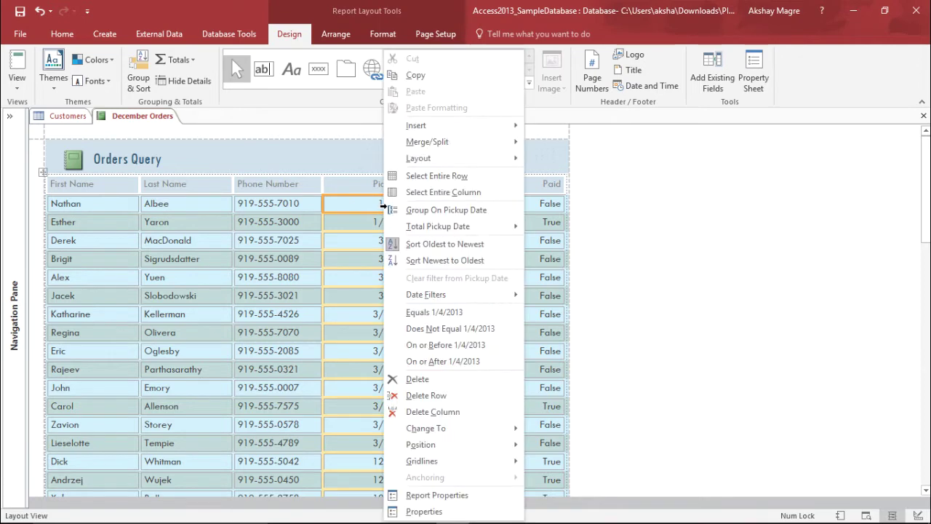
click(445, 260)
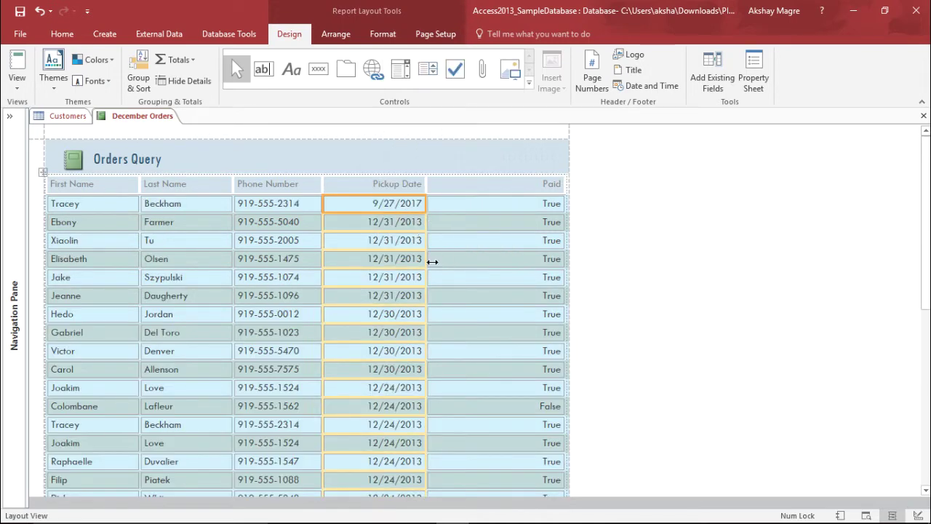
right_click(380, 220)
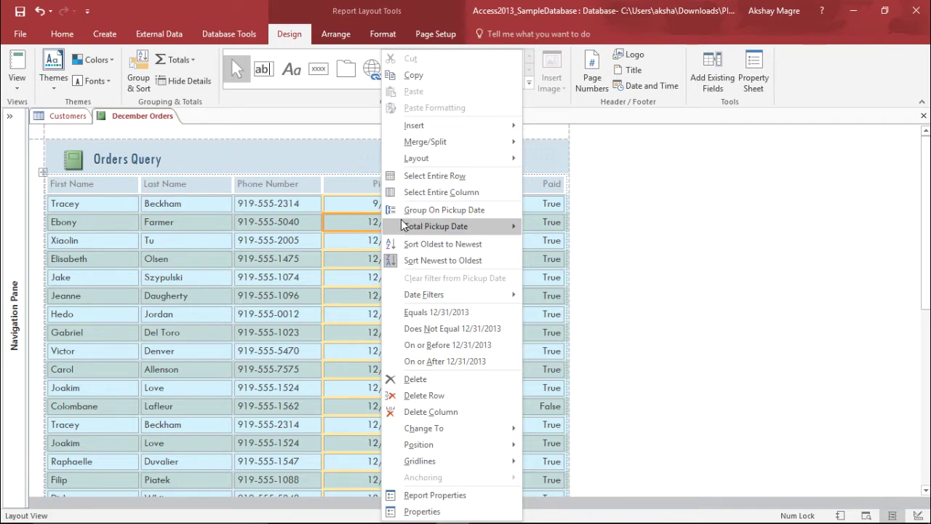
click(331, 225)
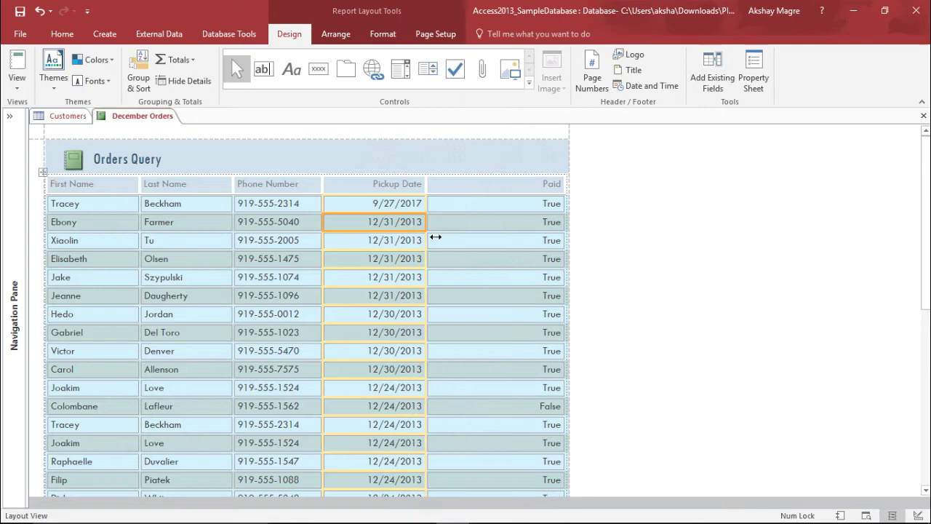
- Filter Pickup Date to all dates in December, leaving the 12/4/2013–12/31/2013 pickups
right_click(395, 203)
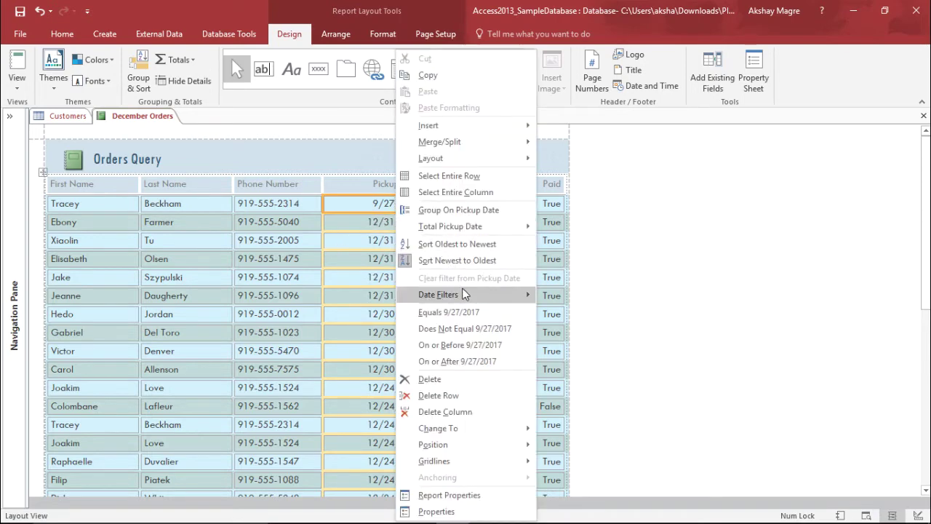
mouse_move(464, 294)
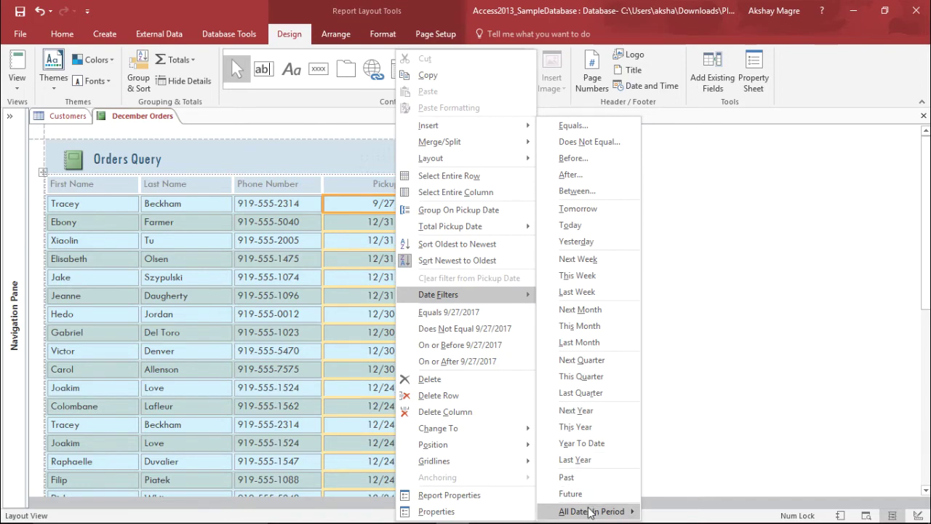
mouse_move(592, 512)
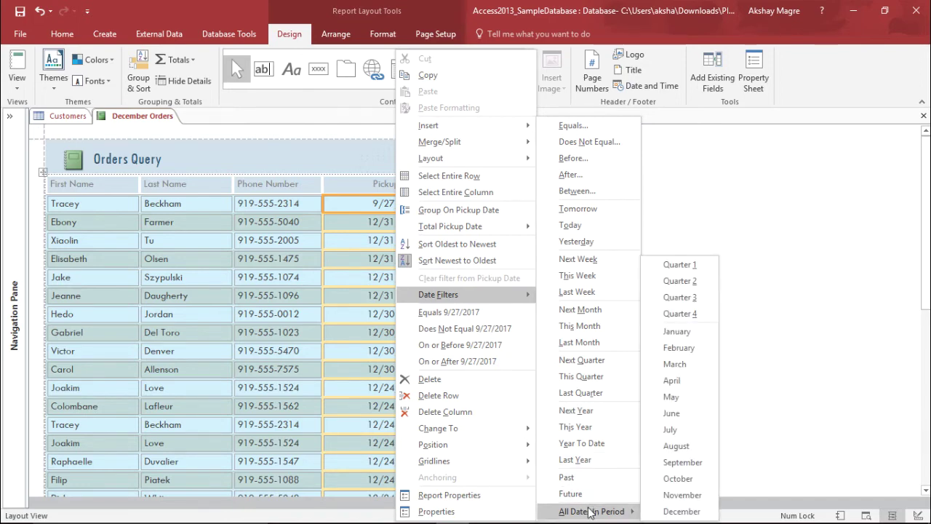
click(666, 512)
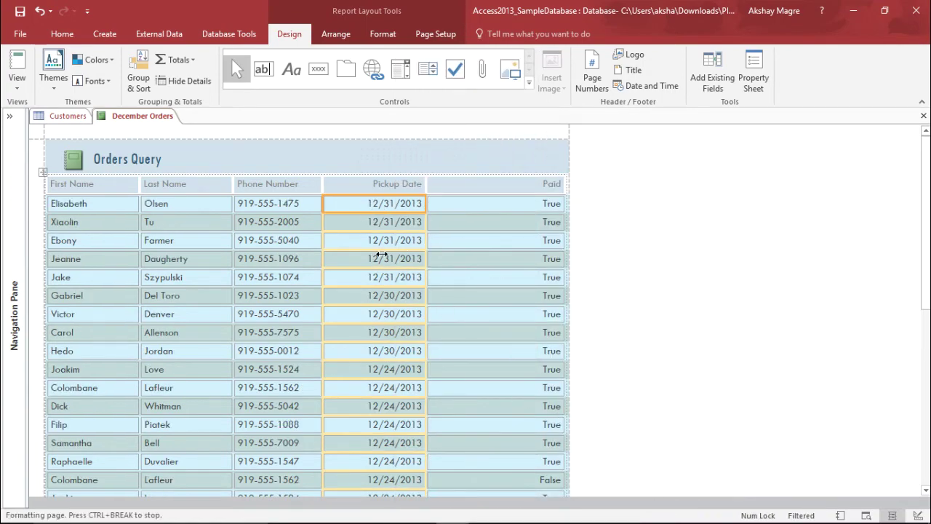
scroll(379, 240, down, 3)
scroll(381, 253, down, 10)
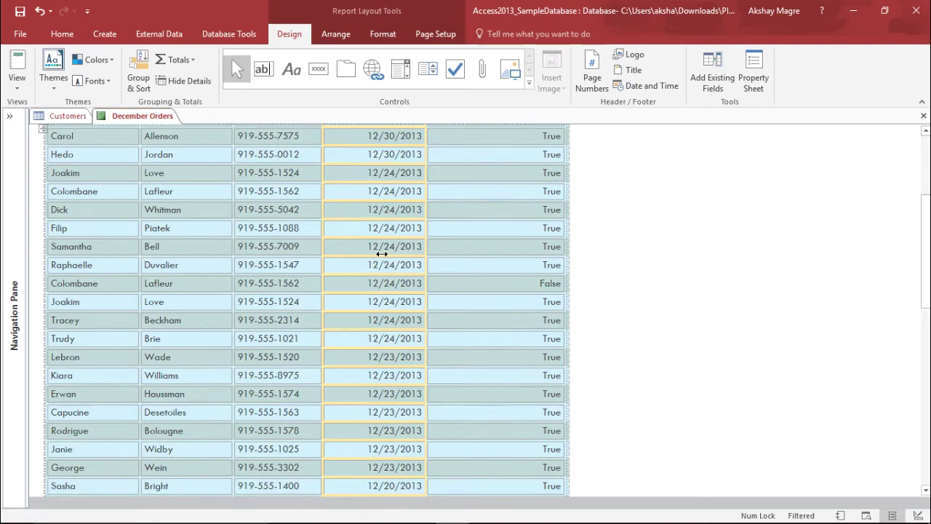
scroll(380, 253, down, 2)
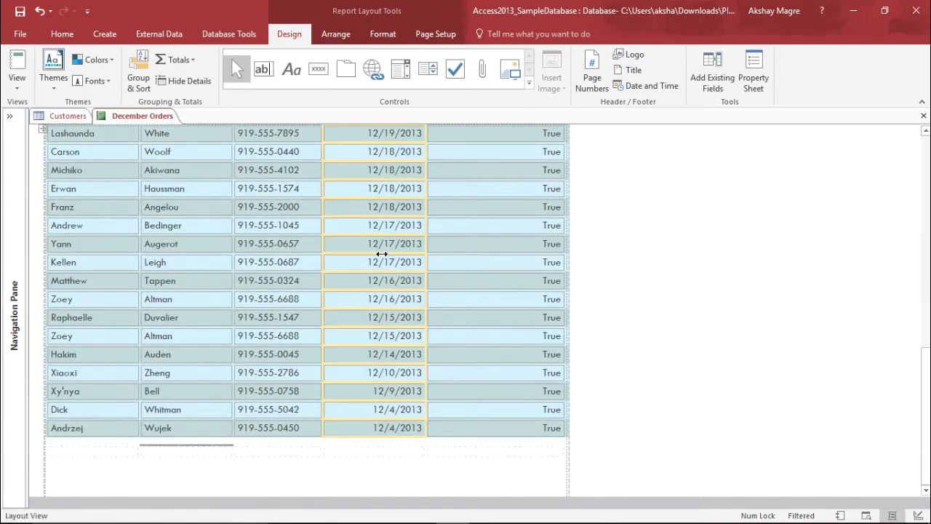
scroll(379, 254, up, 6)
scroll(379, 254, up, 5)
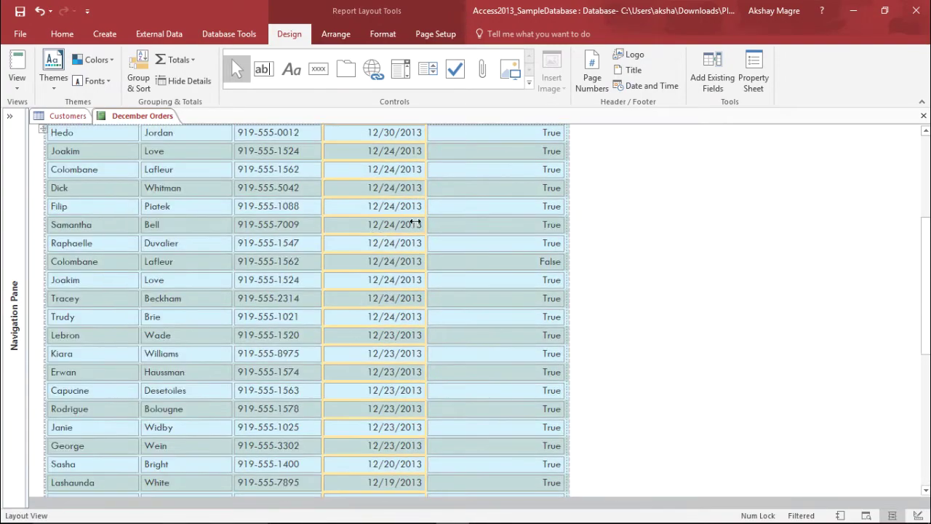
scroll(349, 262, up, 3)
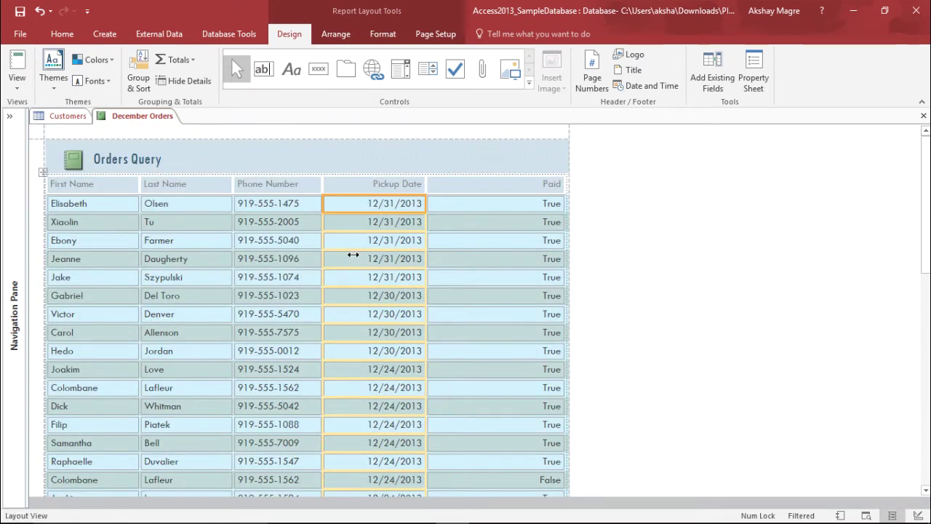
right_click(92, 206)
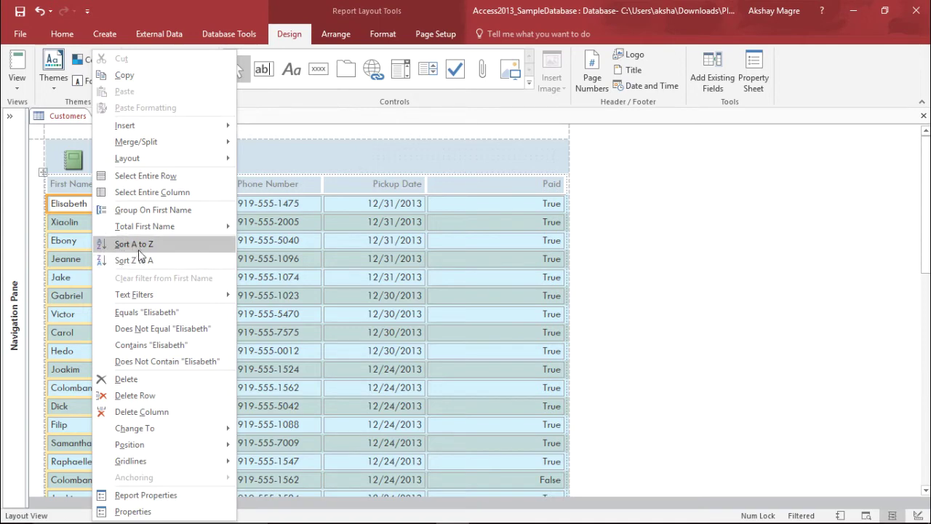
click(78, 278)
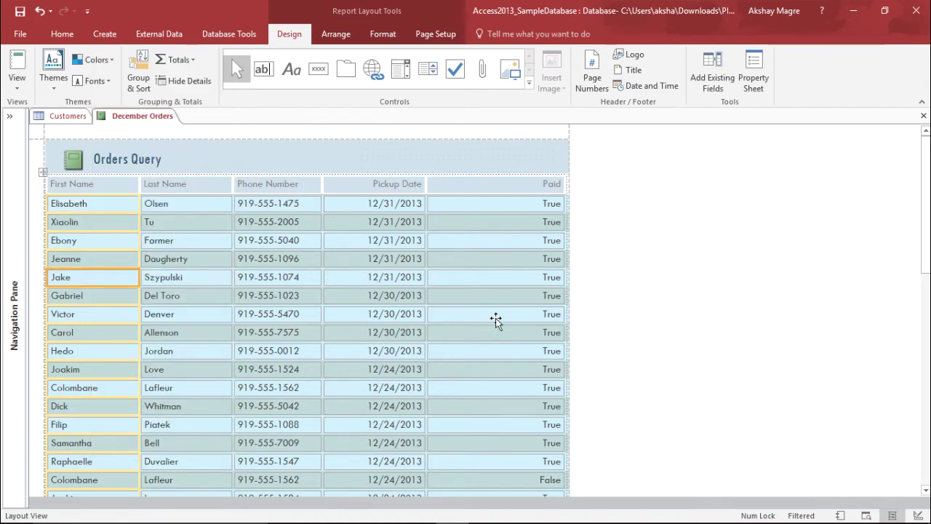
- Sort the Paid field Cleared to Selected to bring the unpaid orders up
click(474, 222)
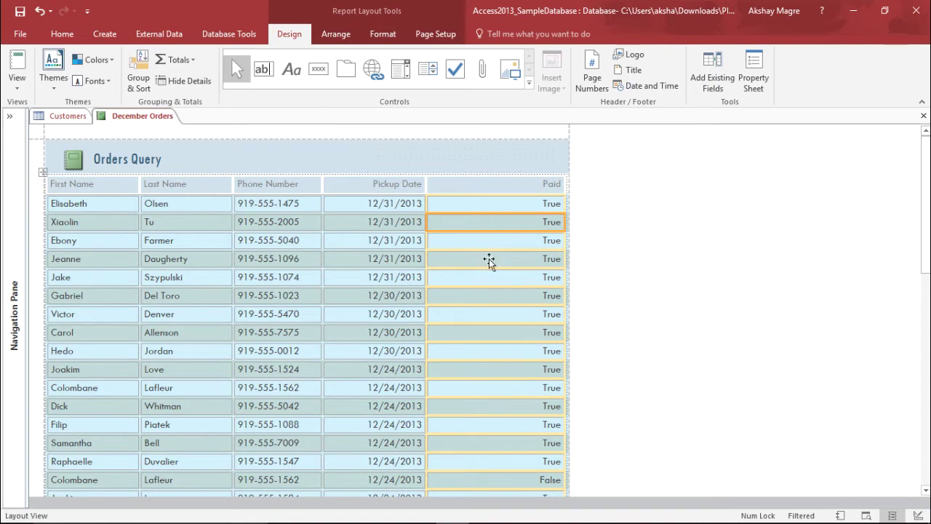
click(227, 258)
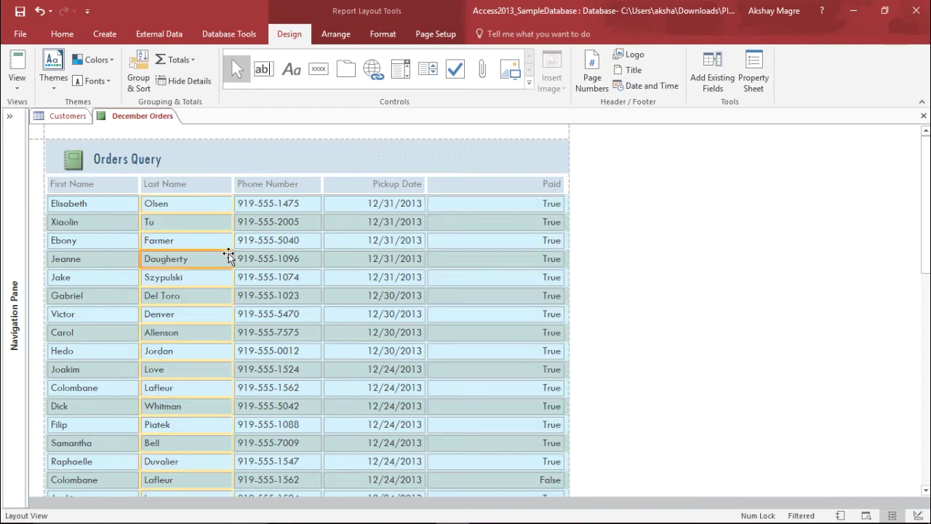
right_click(466, 210)
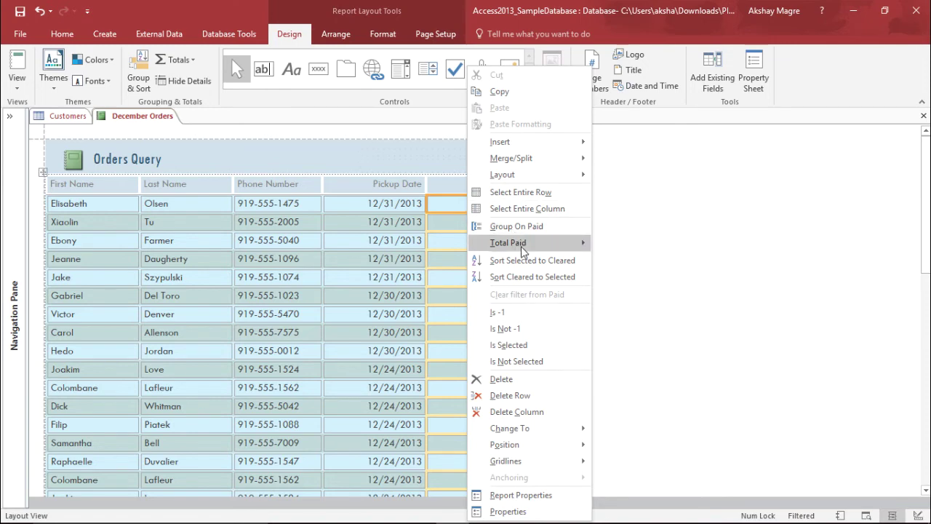
mouse_move(521, 244)
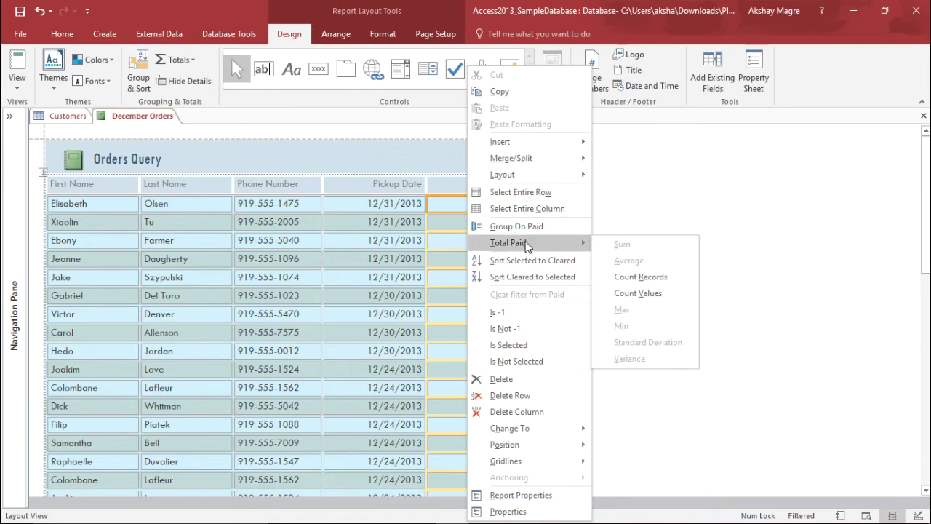
click(477, 277)
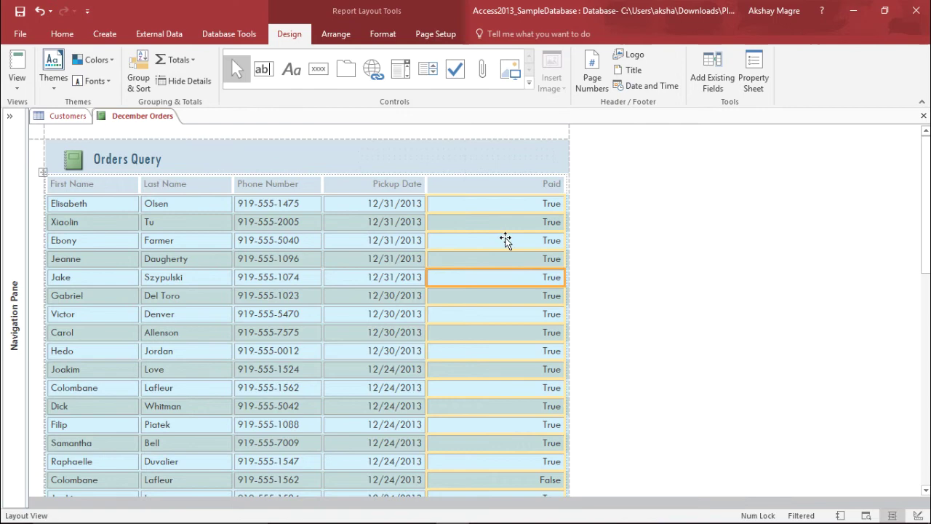
right_click(505, 240)
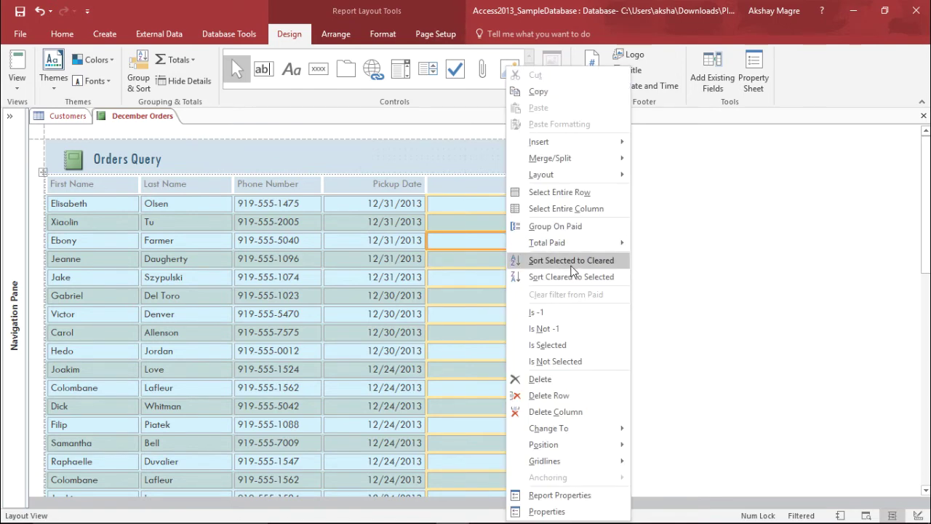
click(573, 276)
- Re-sort Paid Selected to Cleared so the True (paid) orders come first
right_click(510, 258)
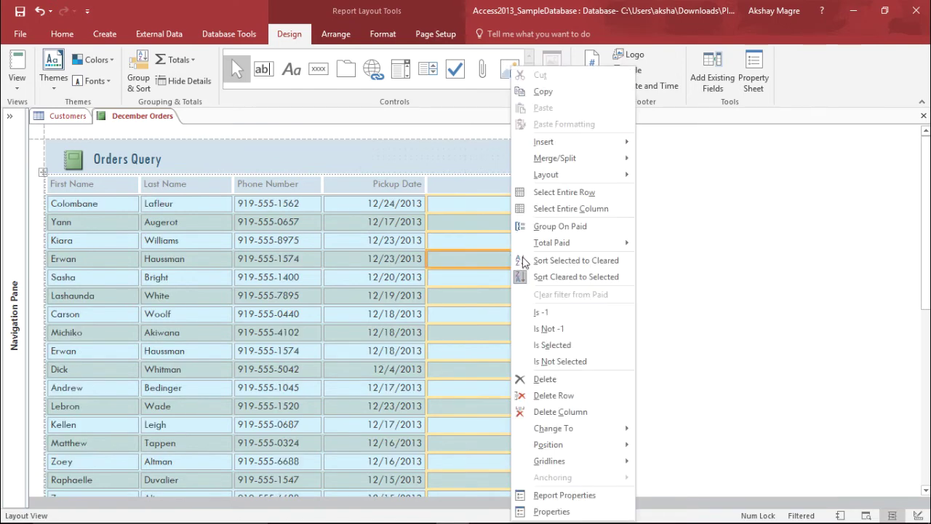
click(546, 265)
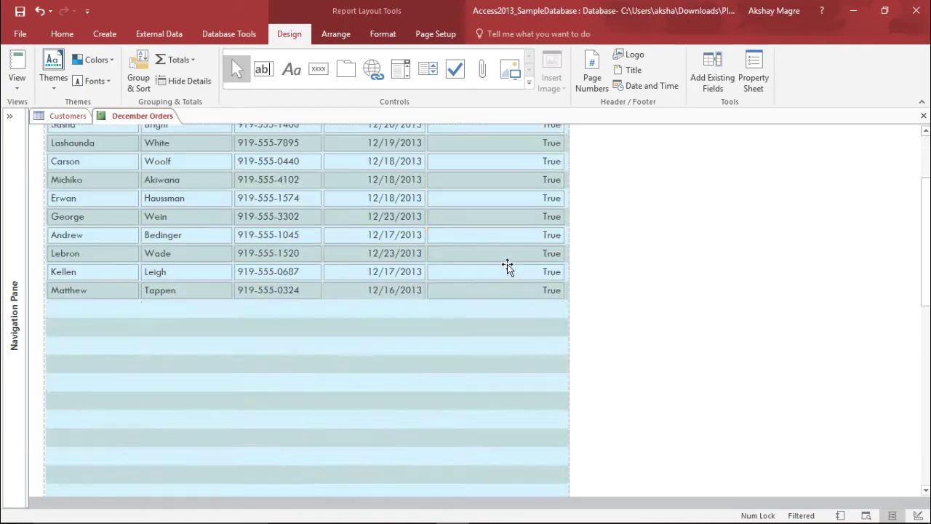
scroll(507, 264, down, 10)
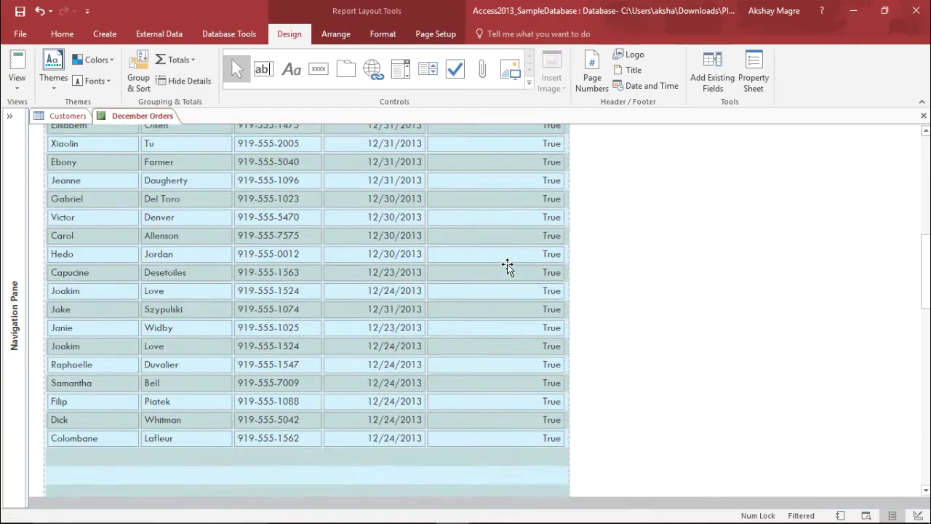
scroll(507, 264, down, 2)
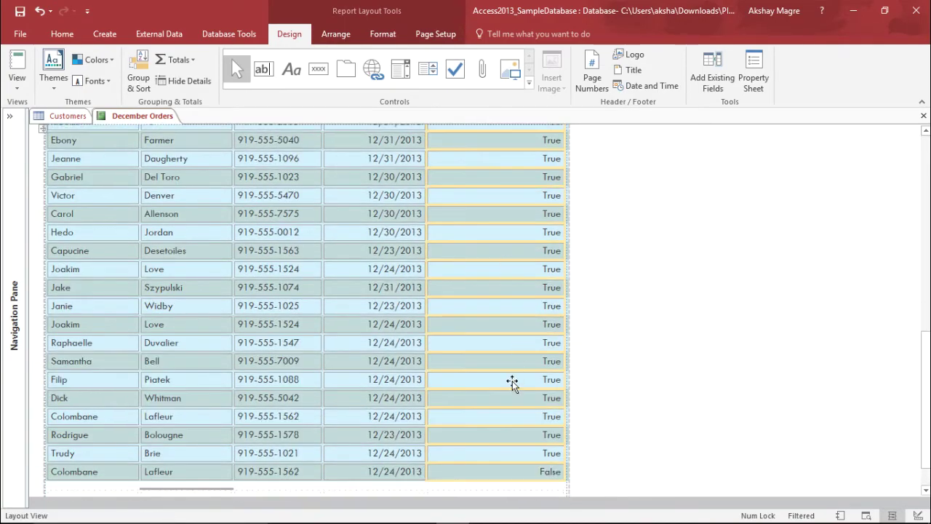
scroll(512, 380, down, 2)
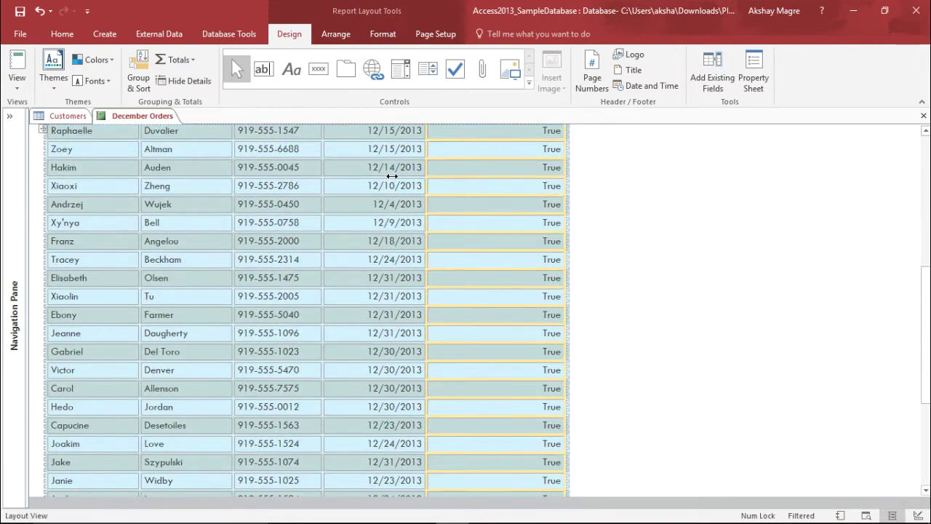
- Reapply the December date filter on Pickup Date to show only December 2013 pickups
right_click(392, 177)
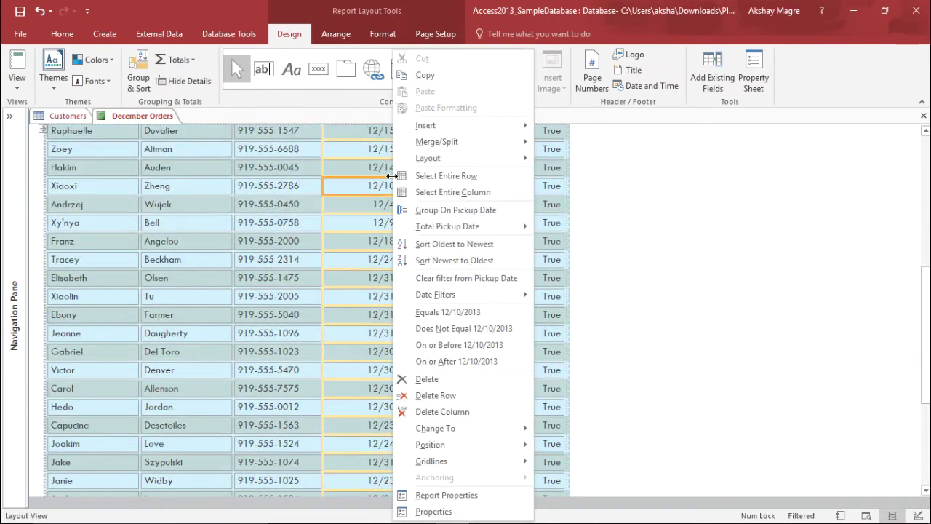
mouse_move(489, 294)
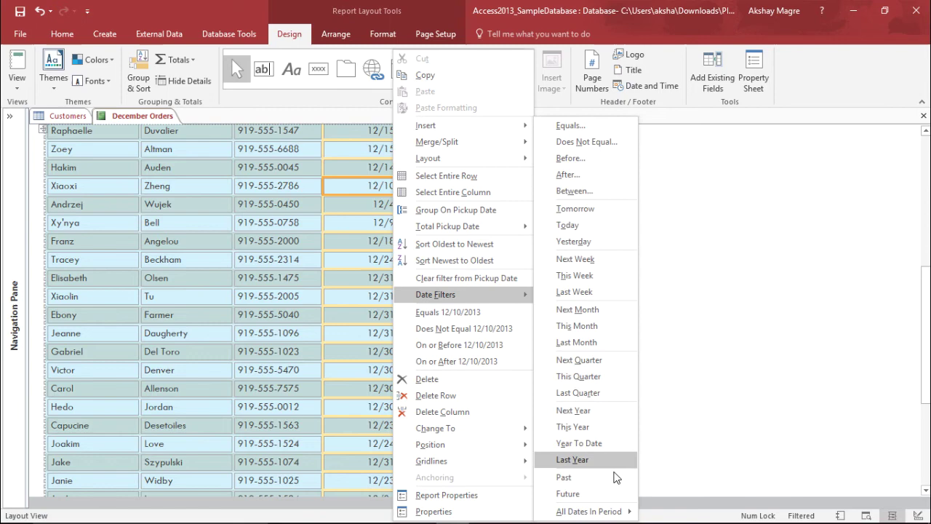
mouse_move(619, 509)
click(650, 507)
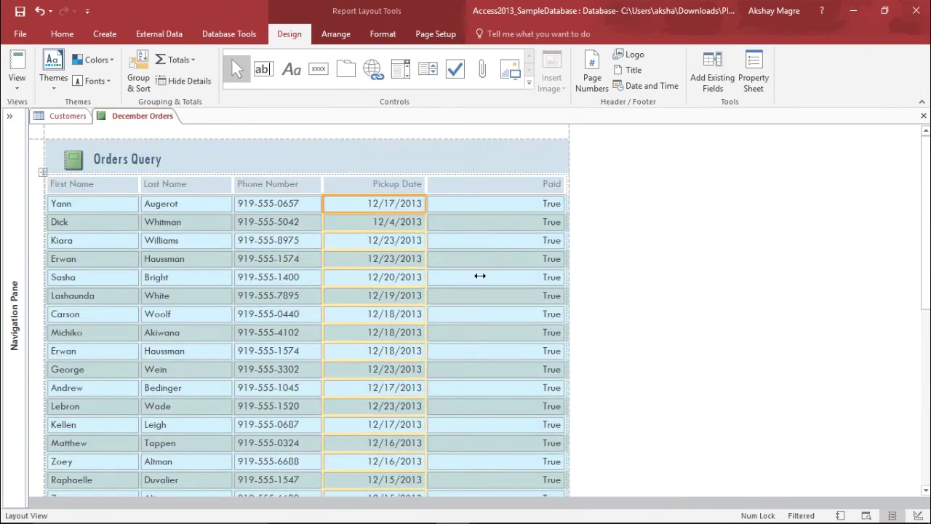
click(492, 204)
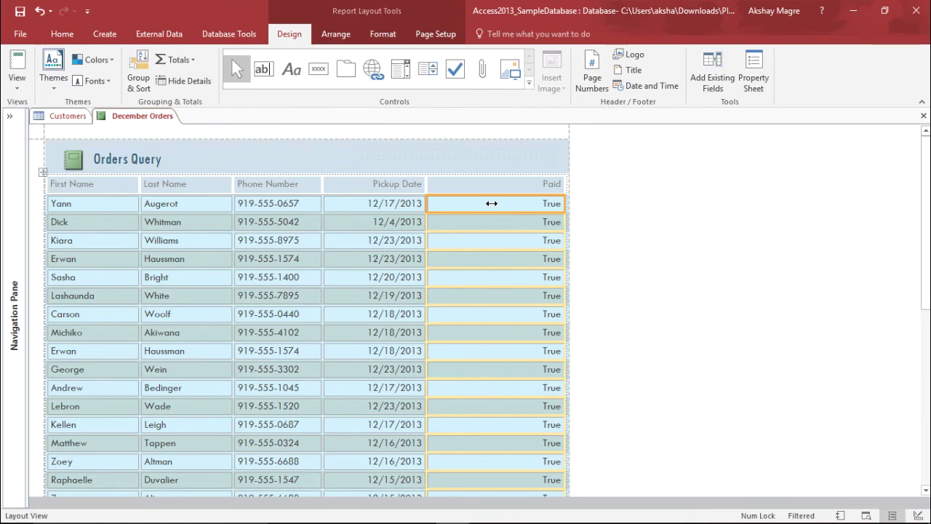
- Sort Paid Cleared to Selected so the unpaid False order from 12/24/2013 tops the list
right_click(492, 204)
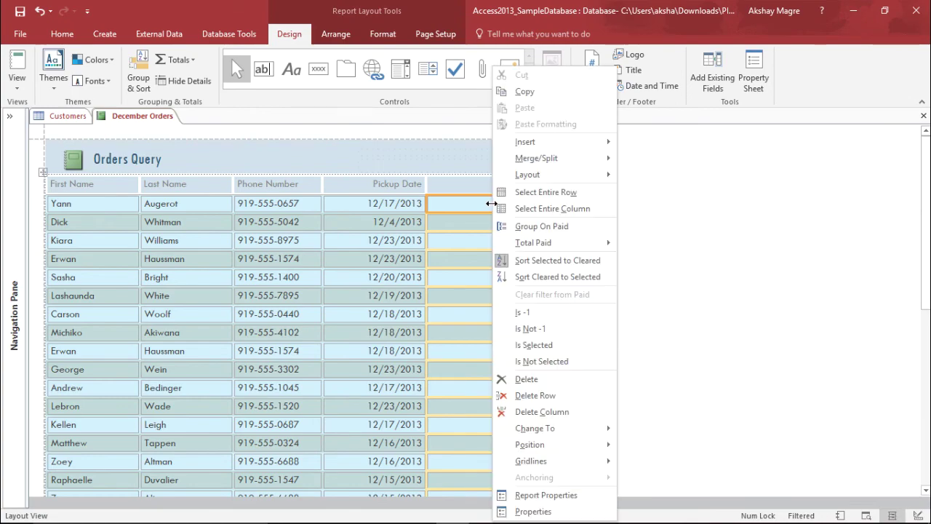
click(562, 277)
scroll(488, 245, down, 15)
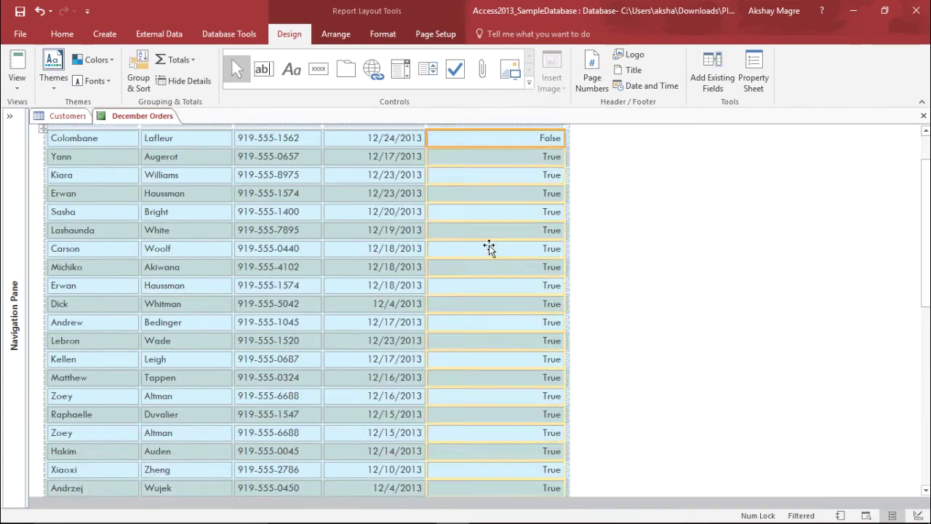
scroll(480, 251, up, 10)
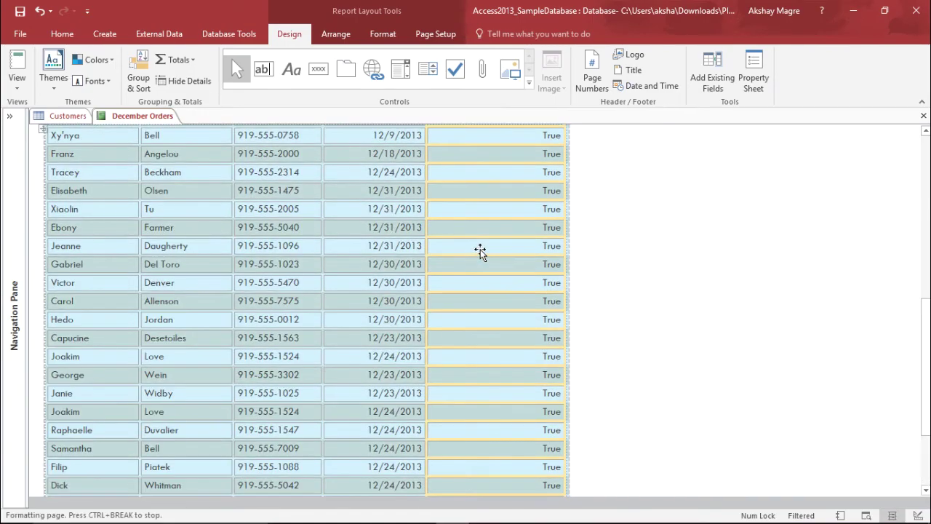
scroll(480, 251, up, 3)
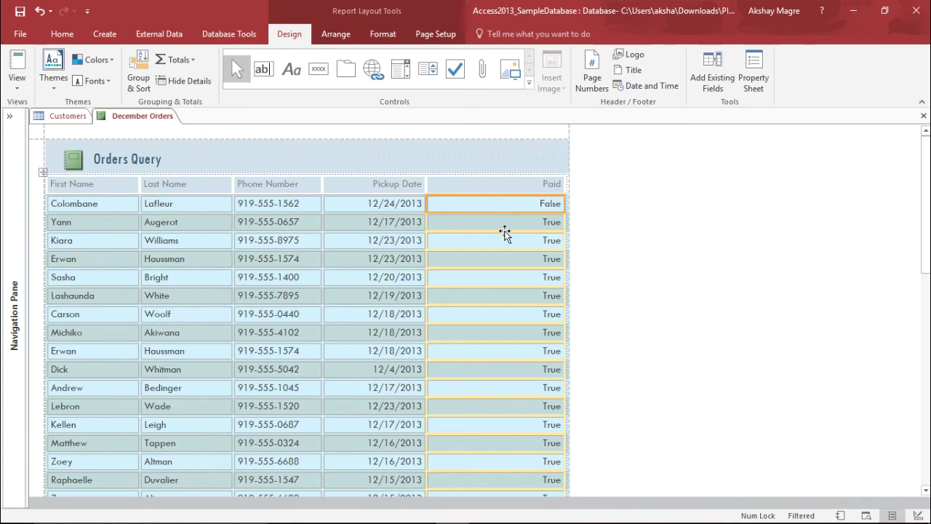
scroll(501, 240, down, 5)
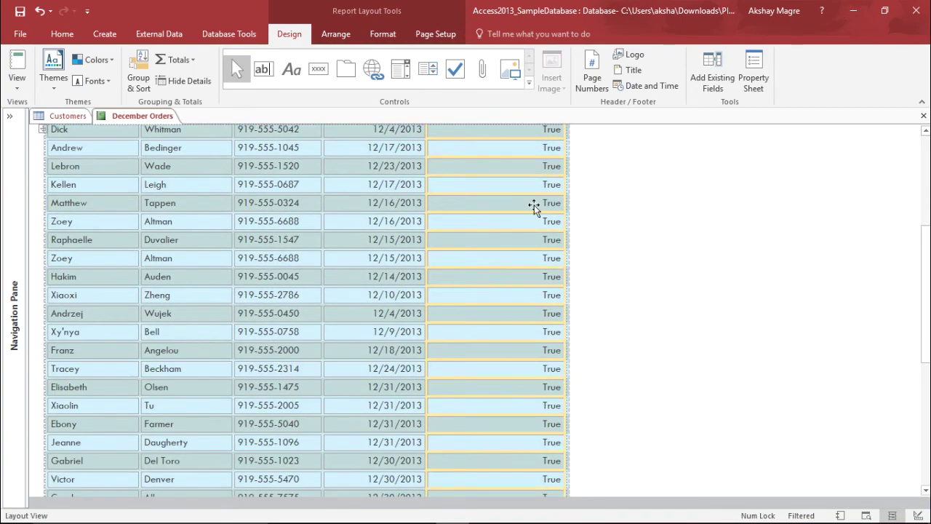
- Check the re-sorted rows by selecting Paid, pickup date and phone number cells
click(534, 205)
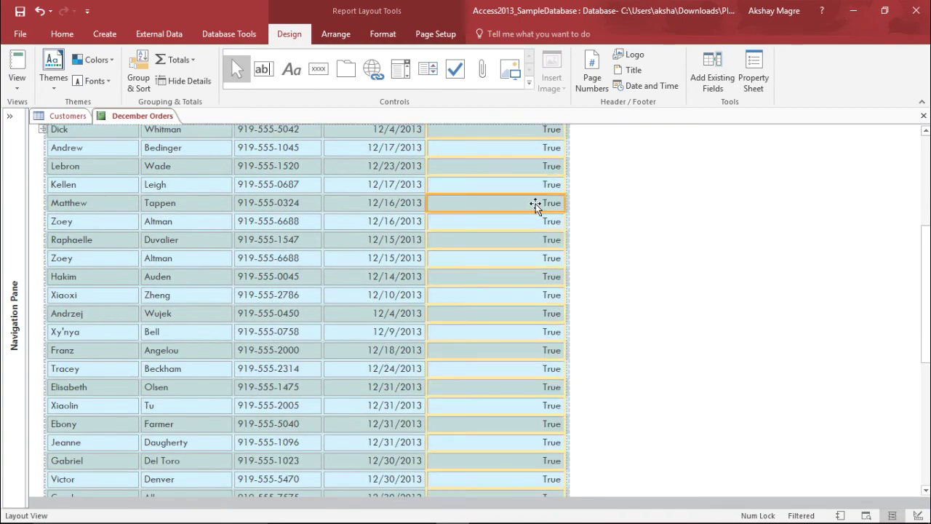
scroll(473, 271, up, 3)
click(550, 237)
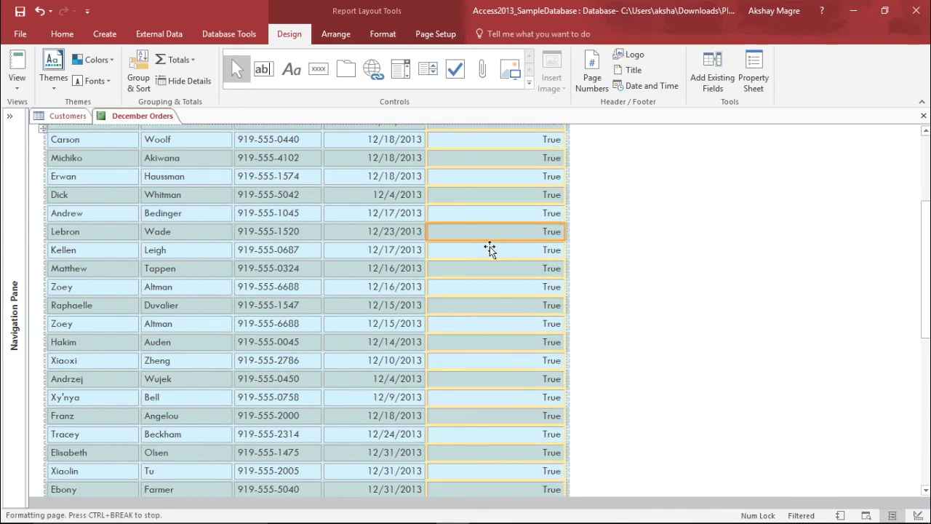
scroll(490, 249, up, 6)
click(342, 230)
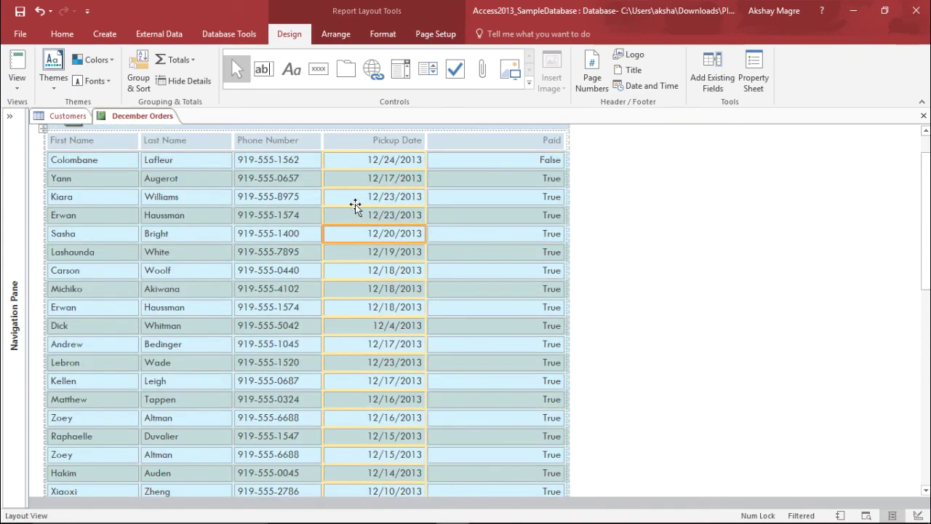
scroll(356, 220, up, 2)
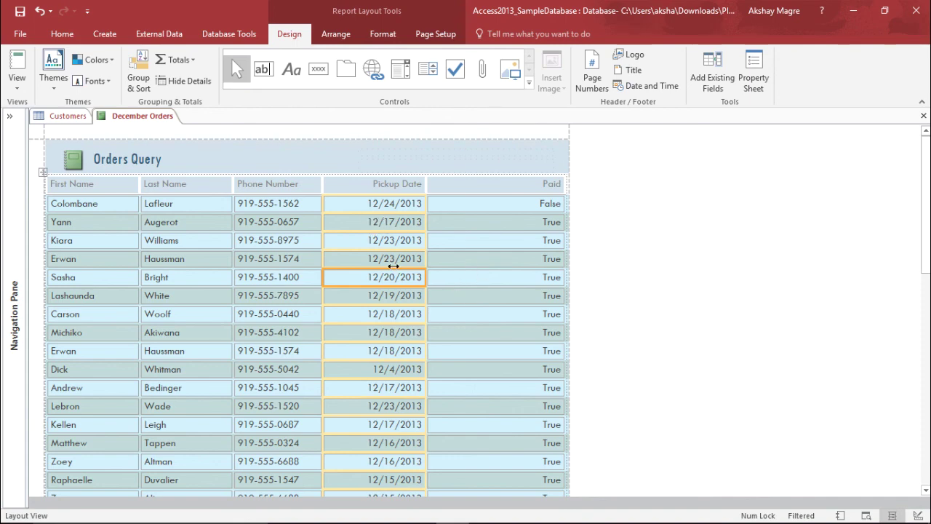
click(289, 255)
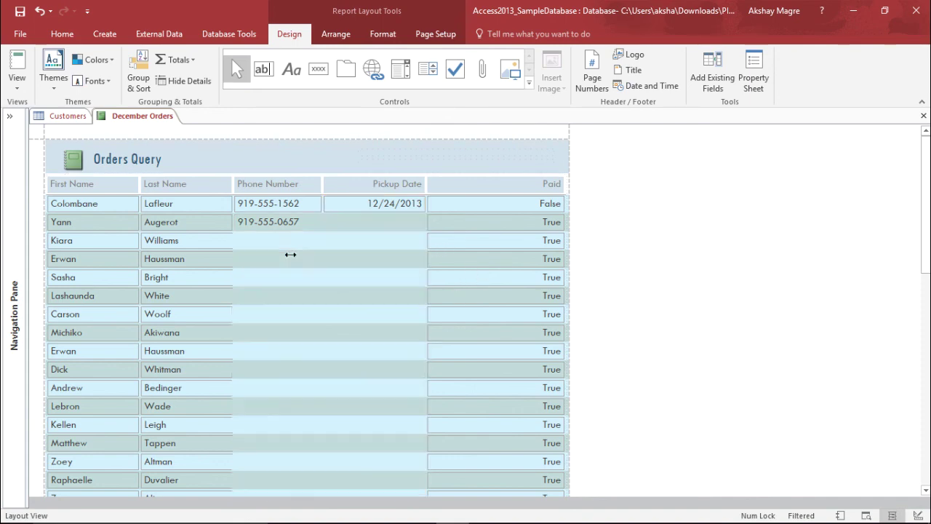